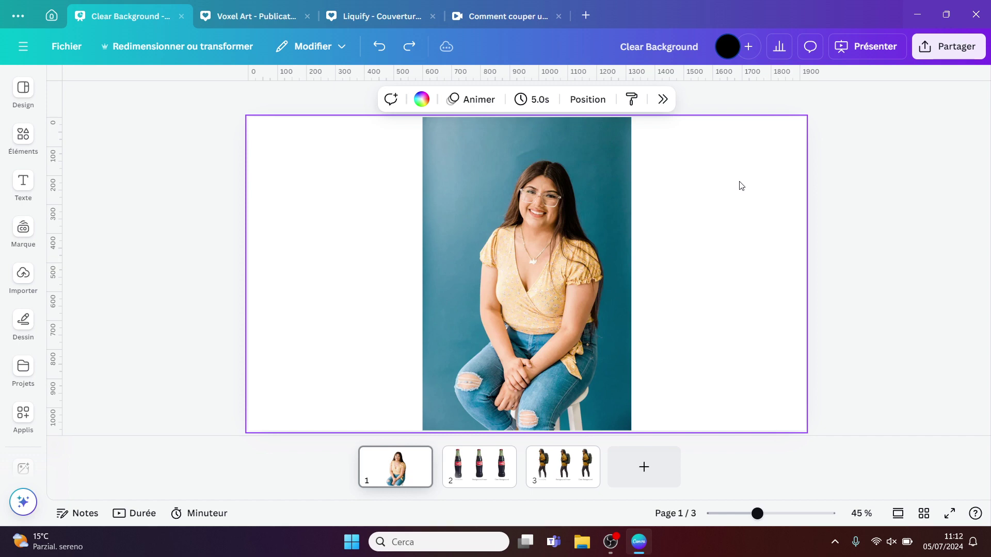
pyautogui.click(527, 211)
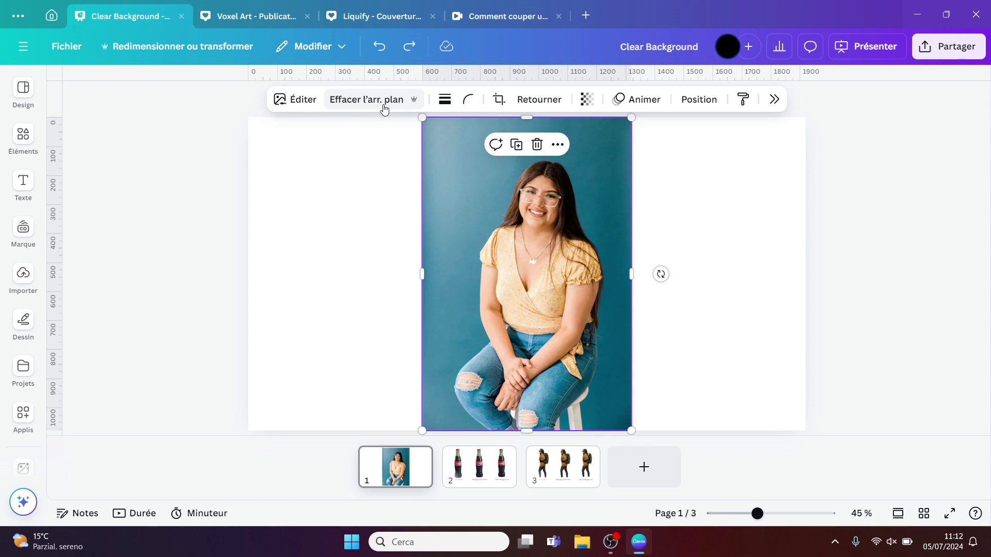
pyautogui.click(687, 218)
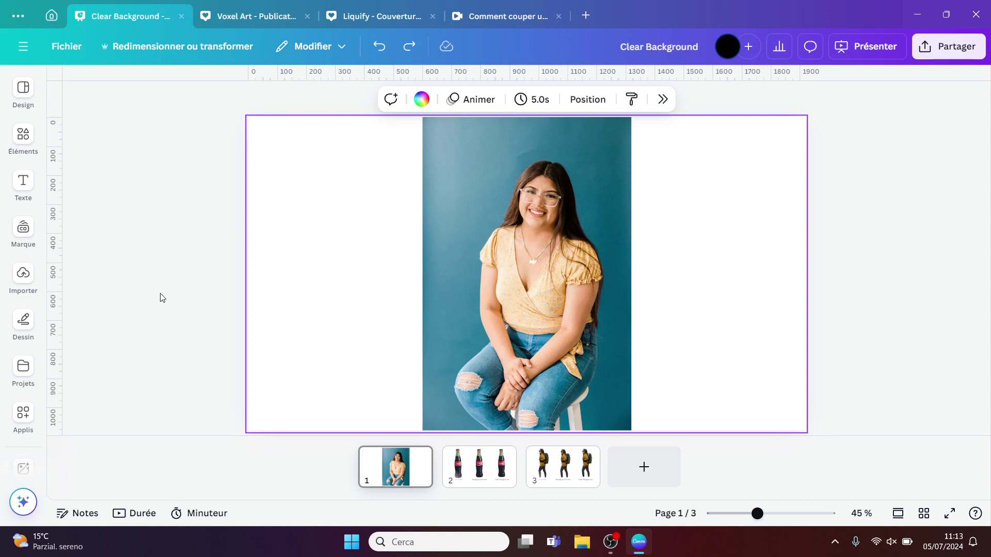
pyautogui.click(20, 419)
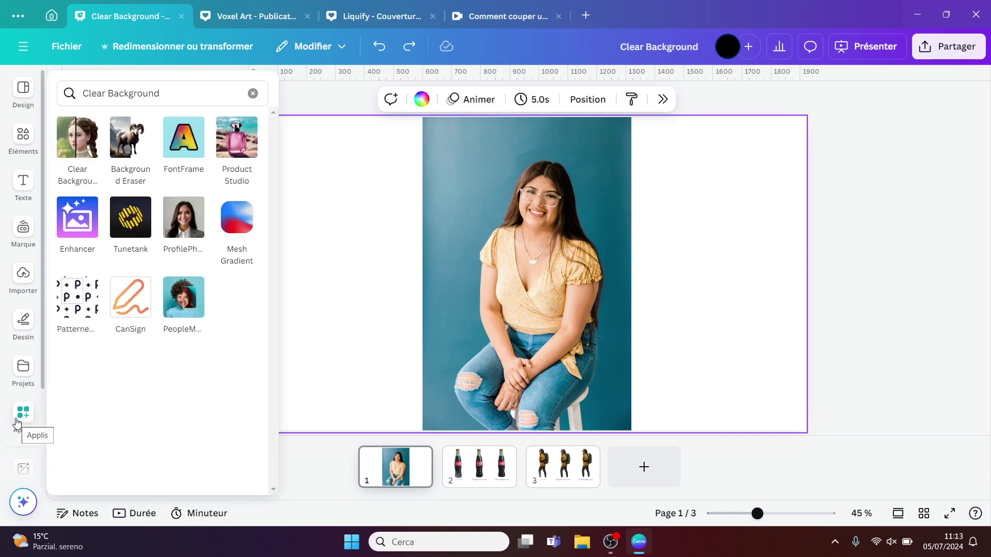
pyautogui.click(371, 281)
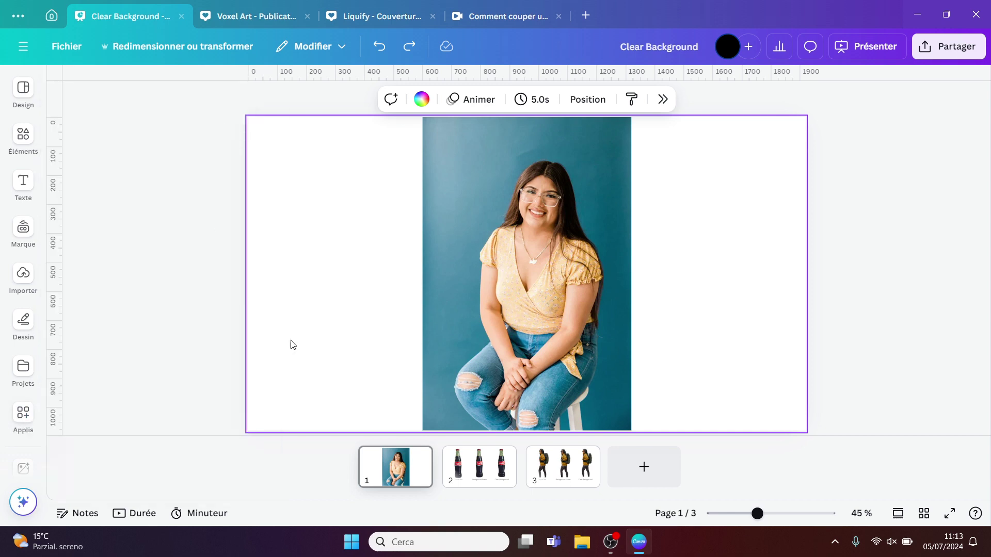
# Open the Clear Background app, load the Mexicoke image from the Download folder and remove its background
pyautogui.click(17, 418)
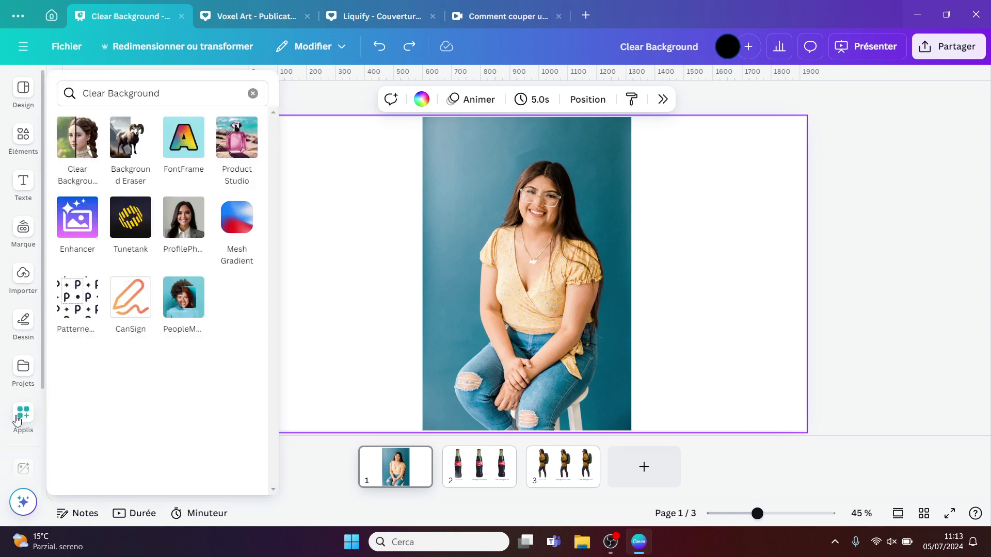
pyautogui.click(78, 140)
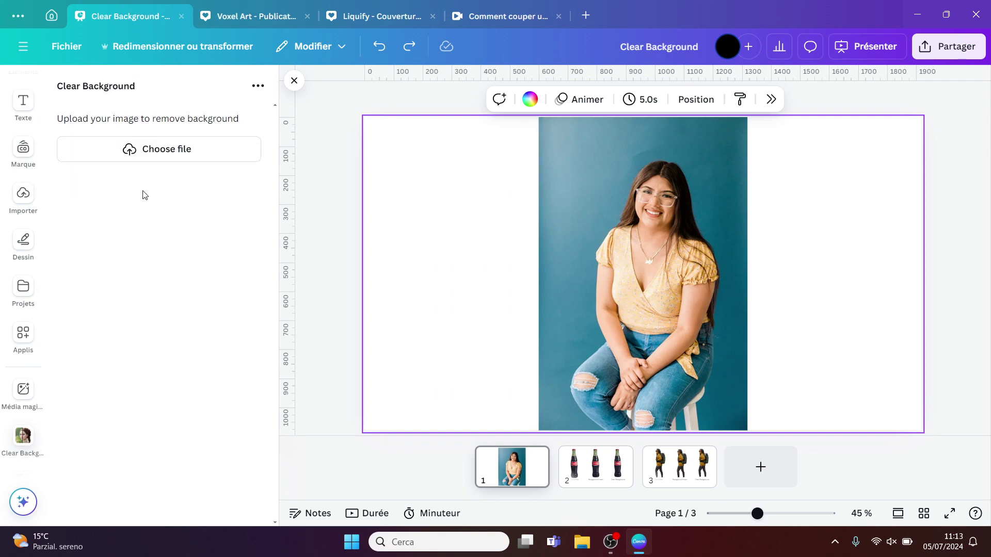
pyautogui.click(149, 155)
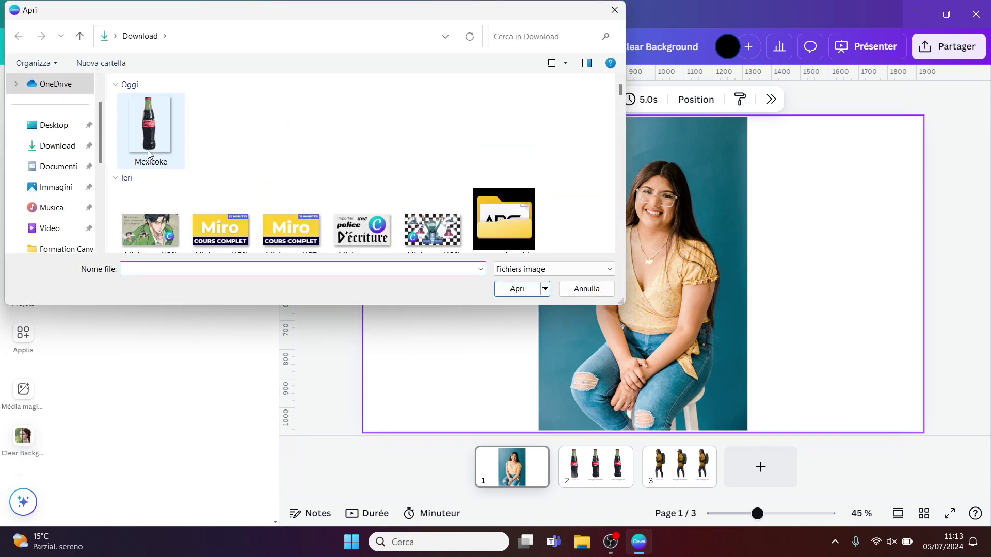
pyautogui.click(145, 134)
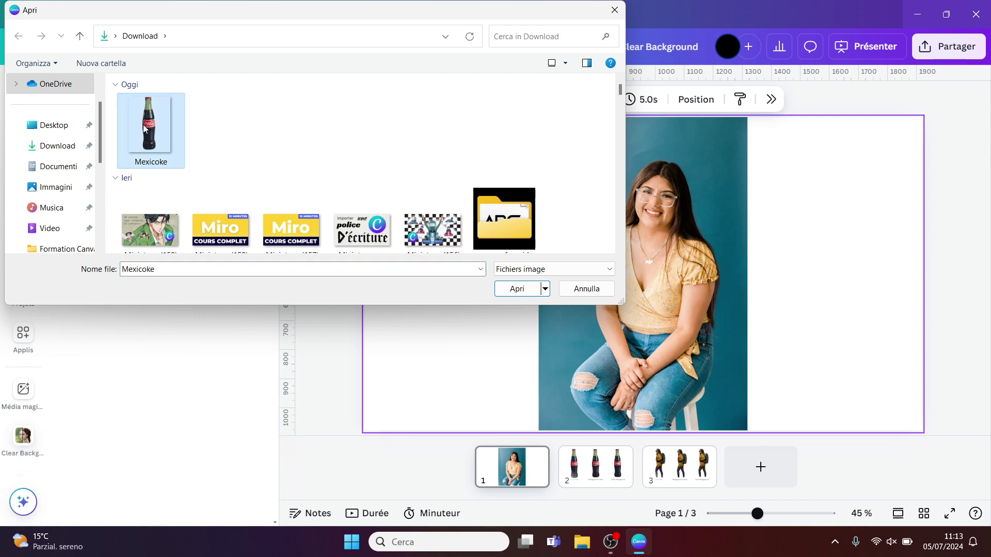
pyautogui.click(520, 290)
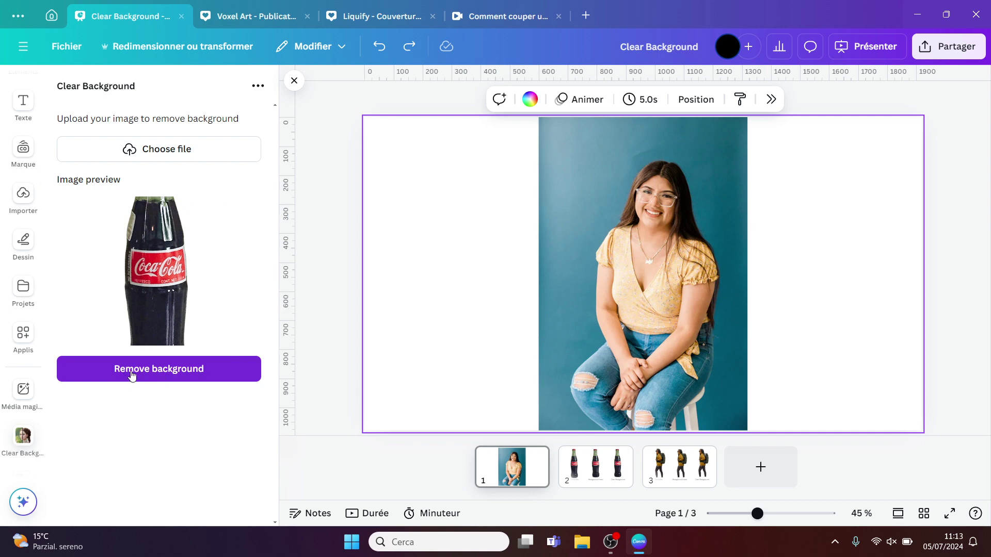
pyautogui.click(177, 371)
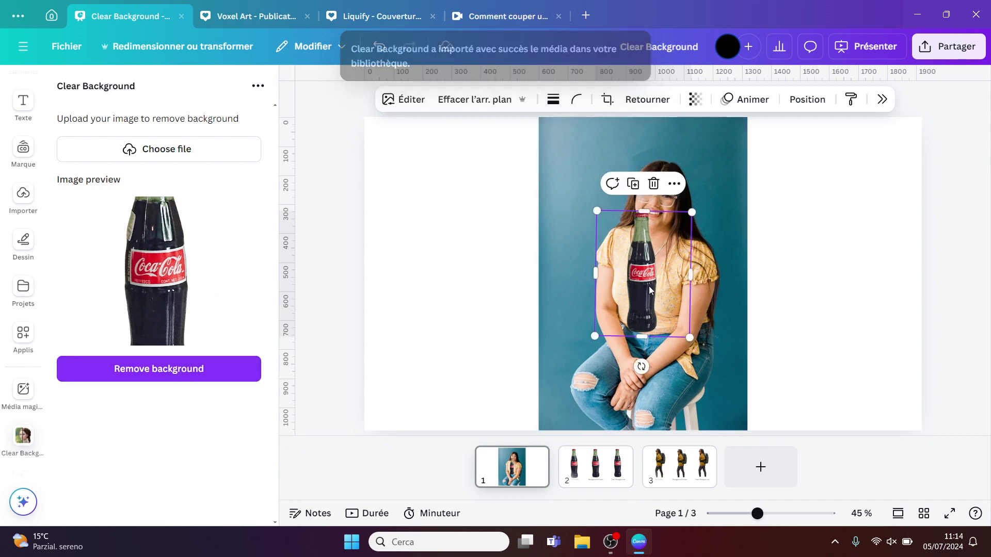
# Move the cut-out bottle off the woman's portrait on page 1 and delete it from the page
pyautogui.moveTo(648, 286); pyautogui.dragTo(472, 304)
pyautogui.press('Delete')
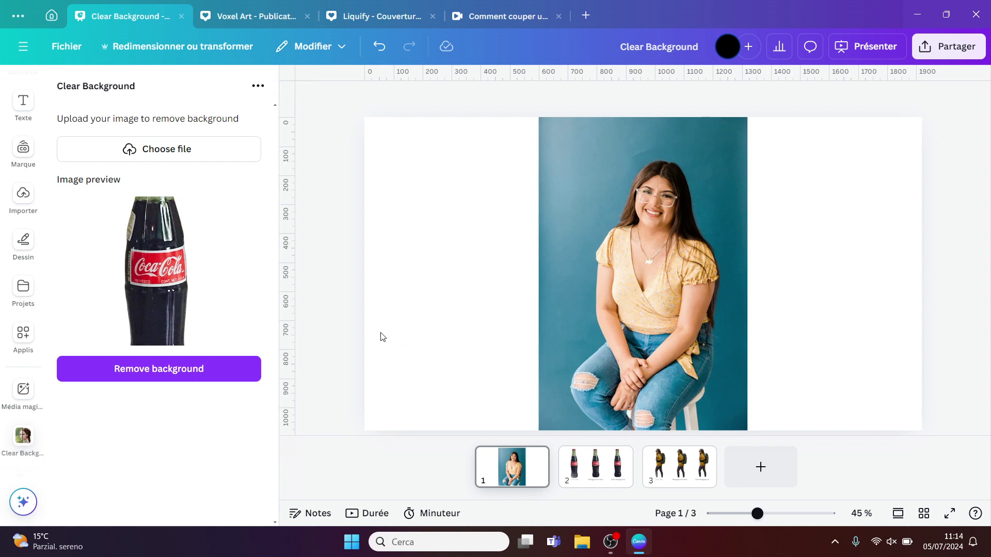
# Compare the Canva Pro, Background Eraser and Clear Background bottle cut-outs on page 2, examining the edges at each bottle's base
pyautogui.click(600, 476)
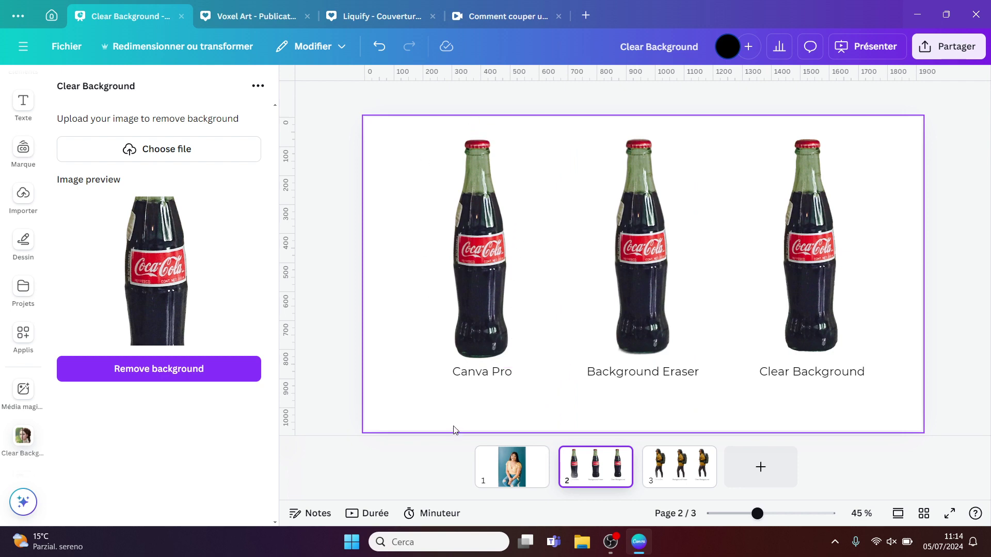
pyautogui.click(488, 214)
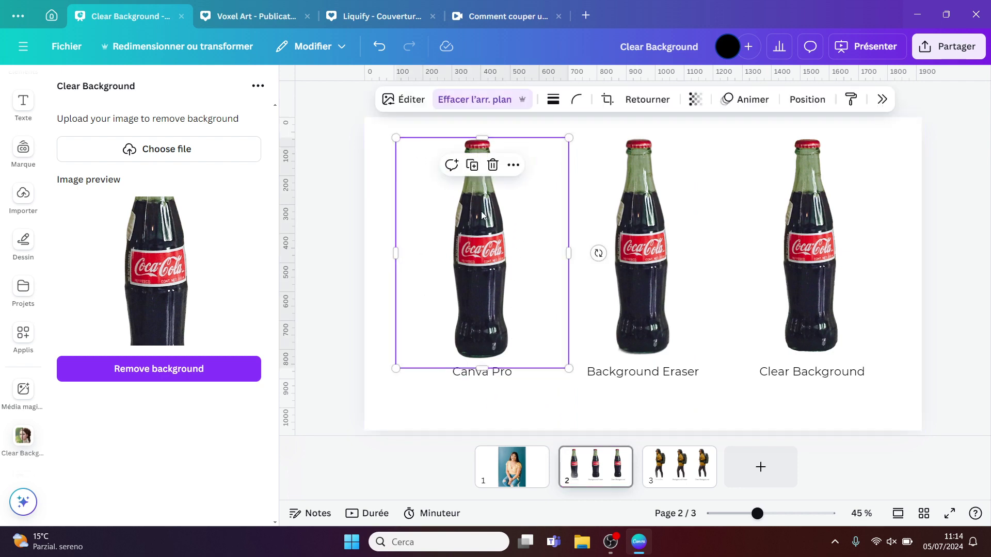
pyautogui.click(598, 423)
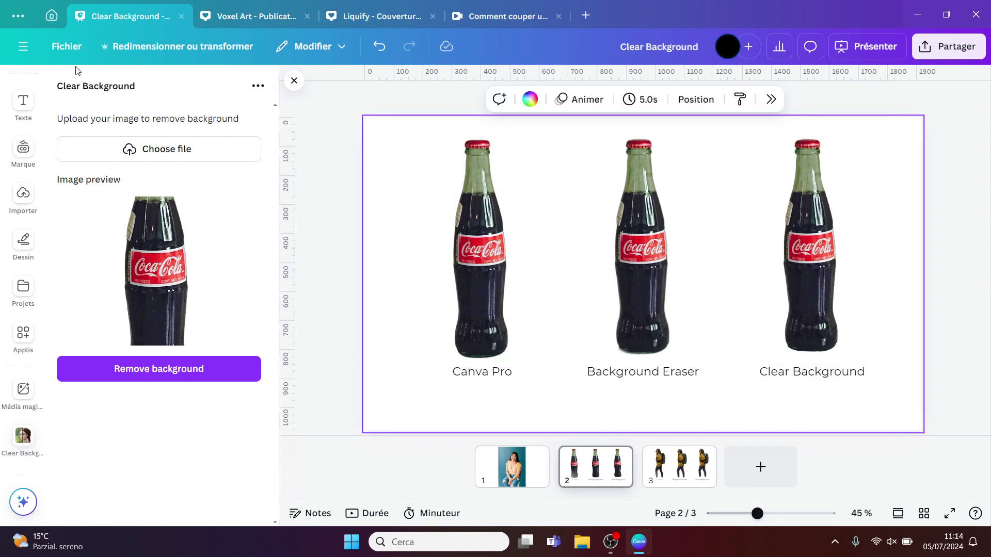
pyautogui.click(23, 333)
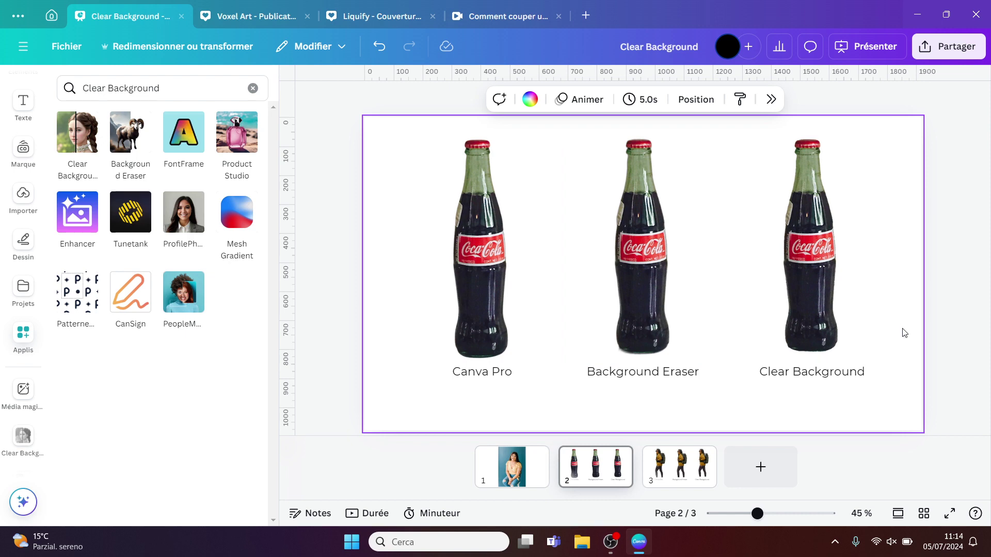
pyautogui.moveTo(764, 519); pyautogui.dragTo(777, 519)
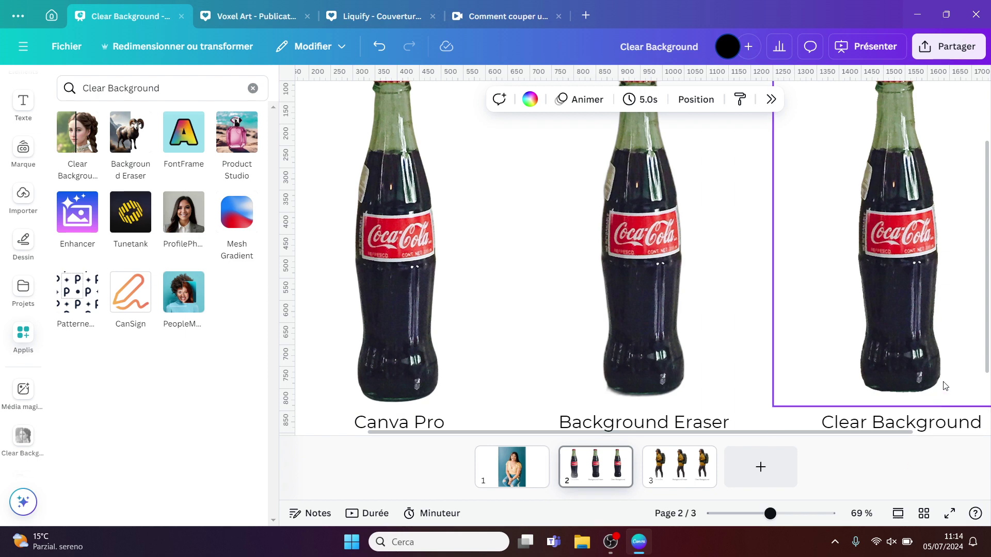
pyautogui.moveTo(772, 513); pyautogui.dragTo(790, 516)
pyautogui.moveTo(755, 433); pyautogui.dragTo(915, 438)
pyautogui.scroll(-3, 961, 294)
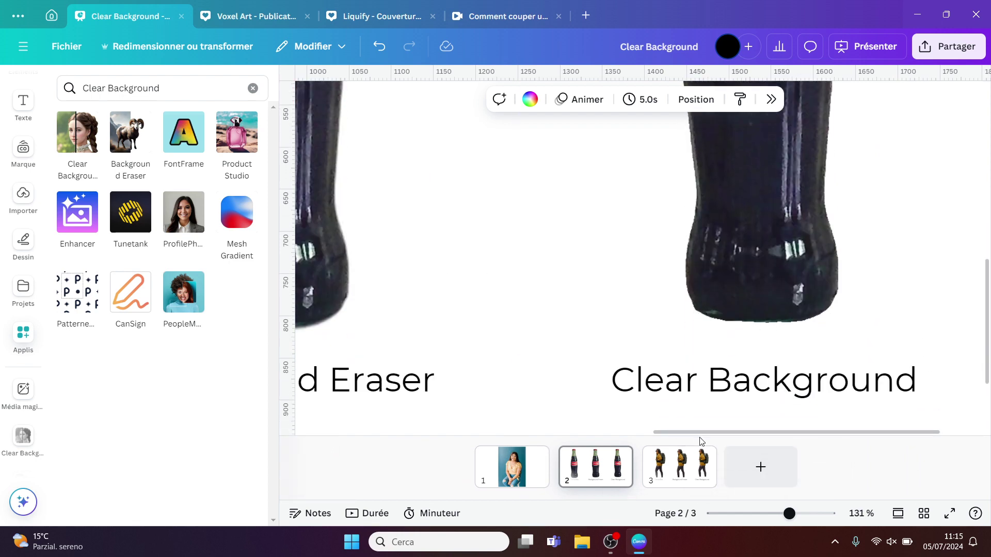
pyautogui.moveTo(703, 436); pyautogui.dragTo(545, 444)
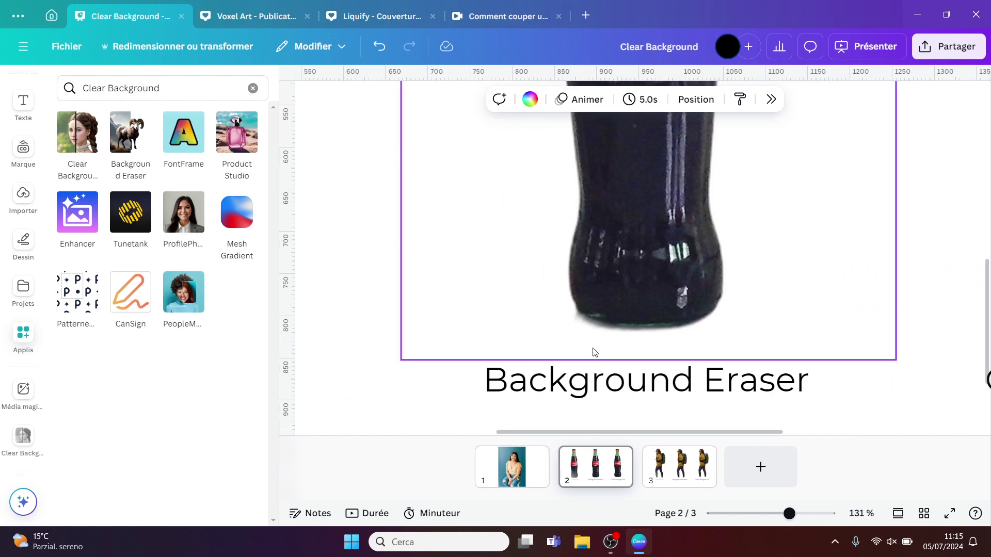
pyautogui.moveTo(622, 435); pyautogui.dragTo(479, 438)
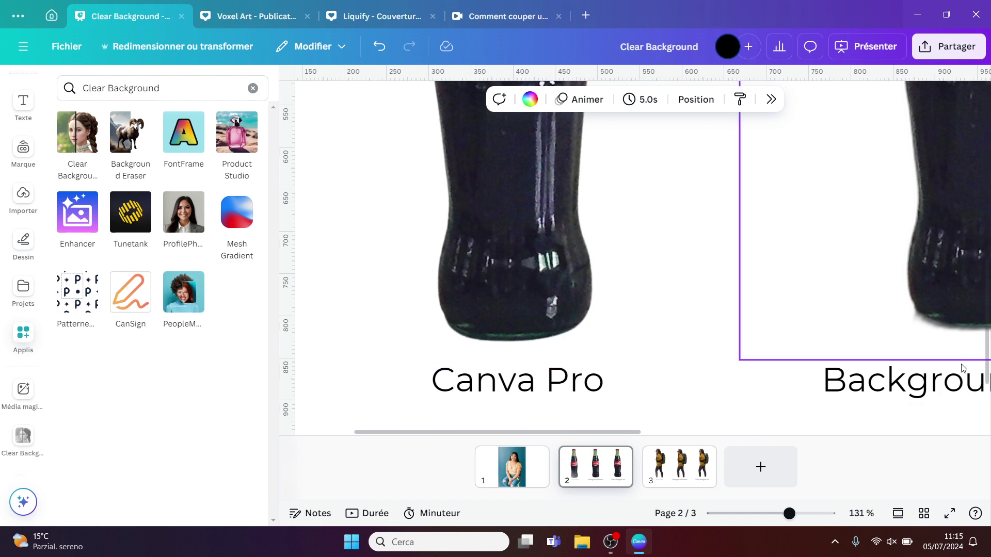
pyautogui.moveTo(788, 513); pyautogui.dragTo(753, 519)
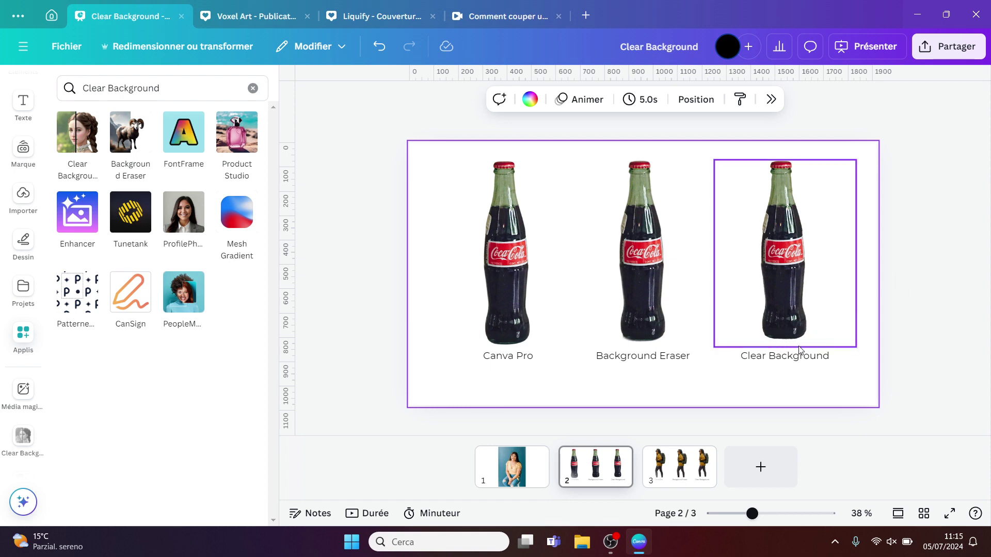
# Compare the edges of the three backpacker cut-outs on page 3, especially around the hair and backpack
pyautogui.click(666, 462)
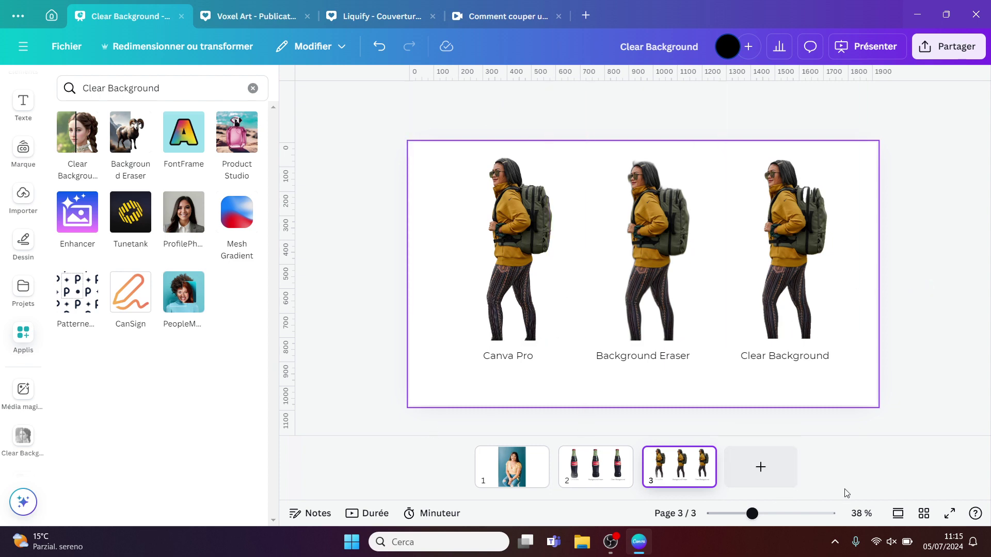
pyautogui.moveTo(752, 513); pyautogui.dragTo(771, 515)
pyautogui.moveTo(988, 260); pyautogui.dragTo(989, 256)
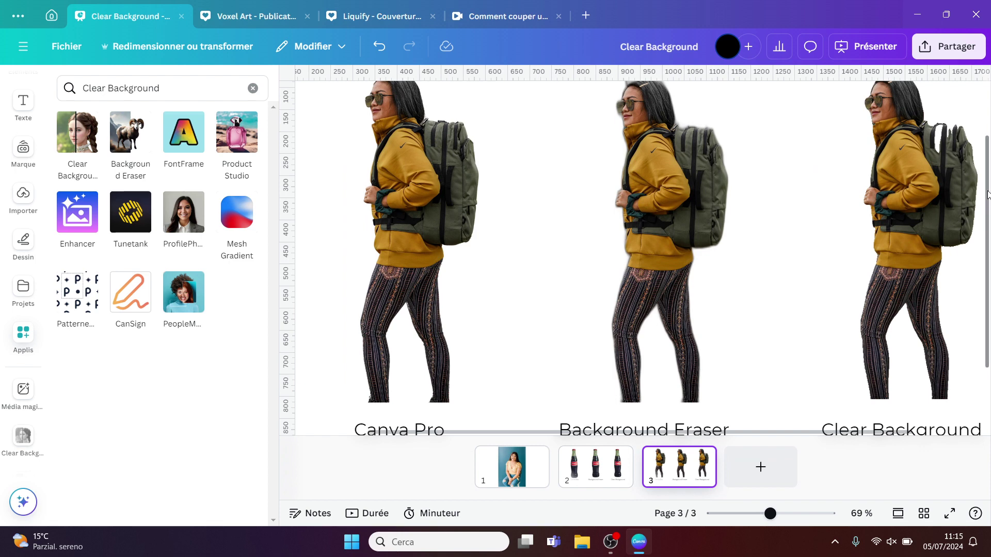
pyautogui.moveTo(988, 245); pyautogui.dragTo(989, 142)
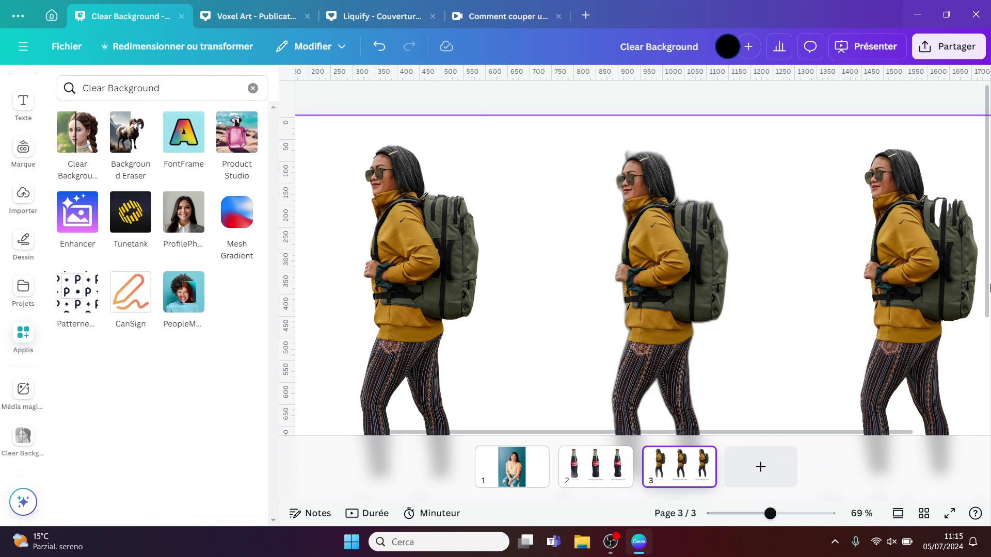
pyautogui.moveTo(988, 286)
pyautogui.mouseDown()
pyautogui.moveTo(989, 338)
pyautogui.moveTo(989, 278)
pyautogui.mouseUp()
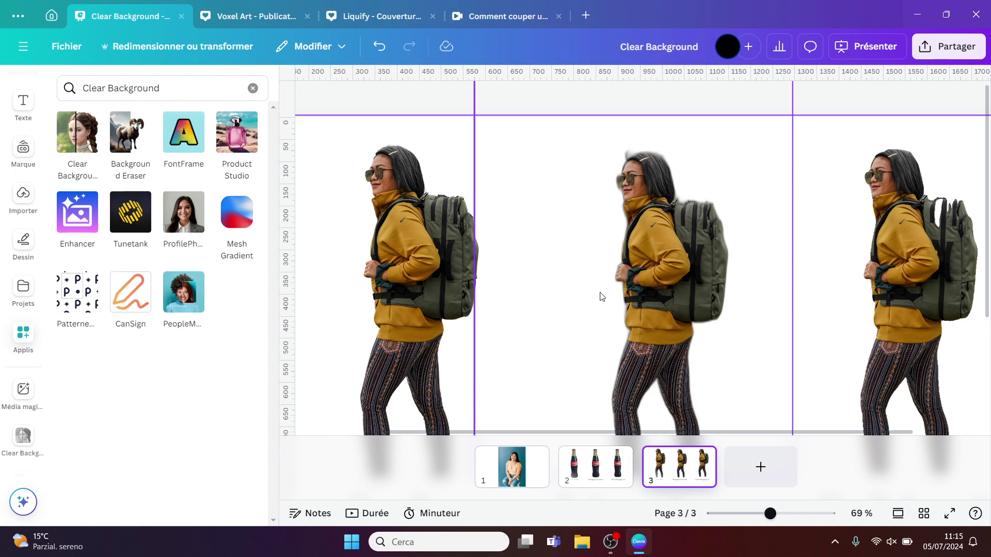
pyautogui.moveTo(770, 514); pyautogui.dragTo(753, 514)
# Erase part of the hair and upper backpack on the Canva Pro cut-out using the background eraser brush at size 19
pyautogui.click(496, 252)
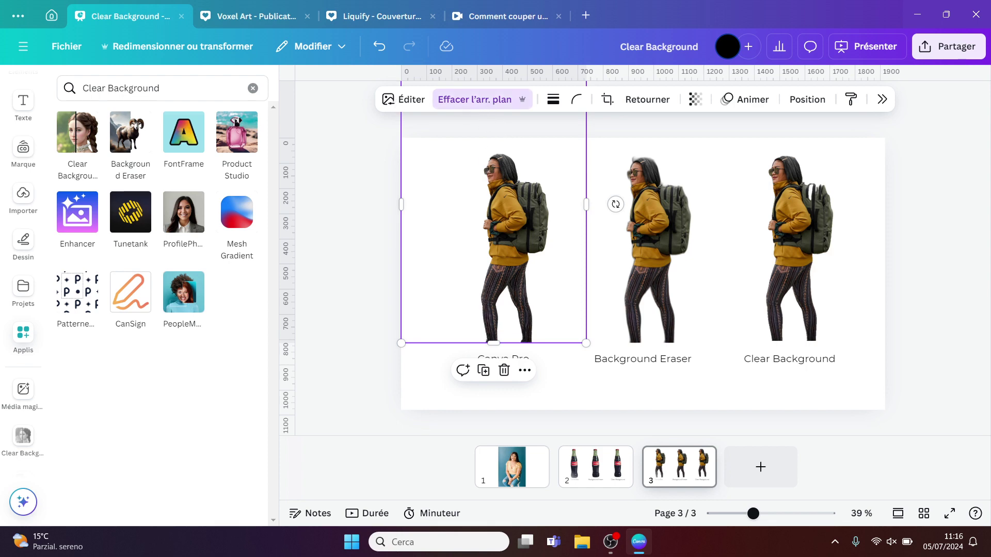
pyautogui.click(395, 99)
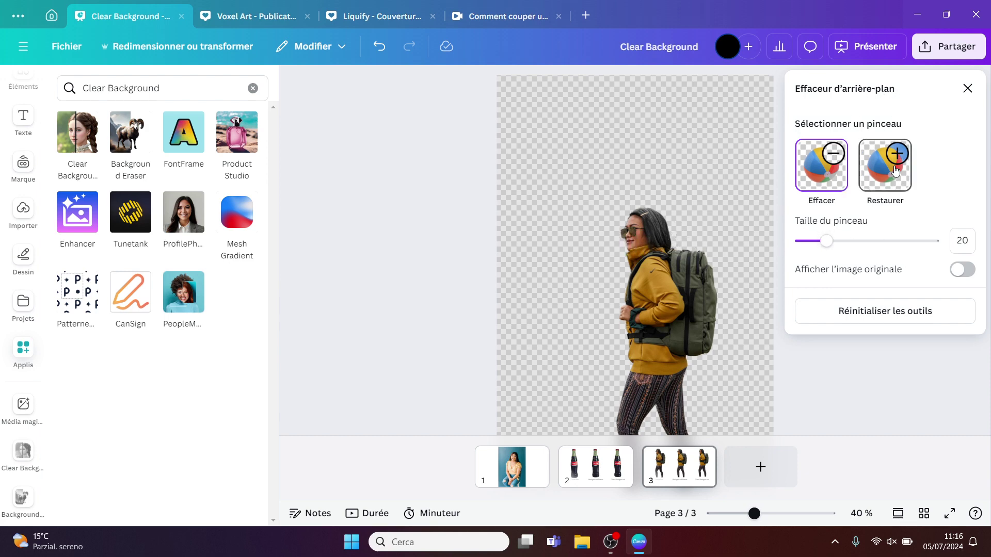
pyautogui.moveTo(826, 241)
pyautogui.mouseDown()
pyautogui.moveTo(804, 241)
pyautogui.moveTo(824, 241)
pyautogui.mouseUp()
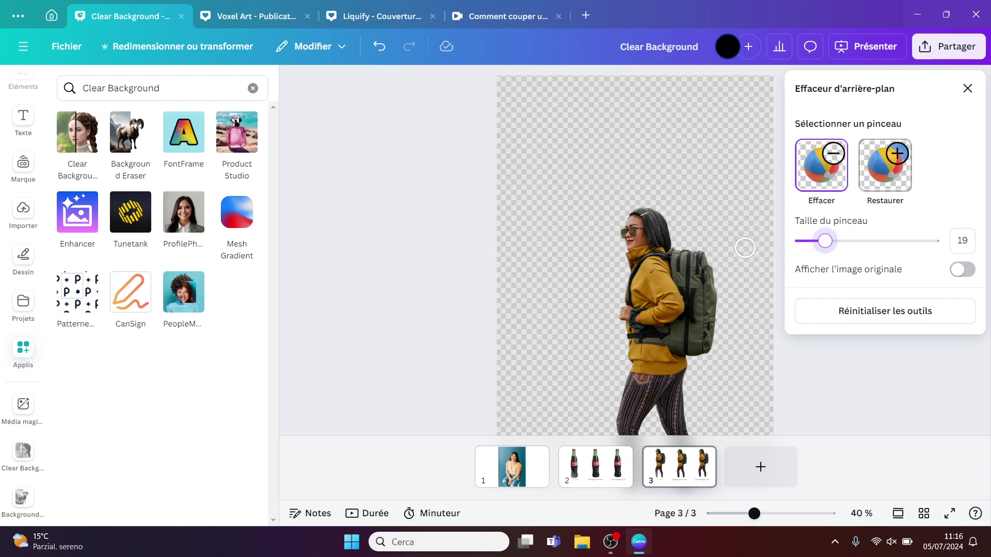
pyautogui.moveTo(665, 227)
pyautogui.mouseDown()
pyautogui.moveTo(669, 250)
pyautogui.moveTo(668, 230)
pyautogui.mouseUp()
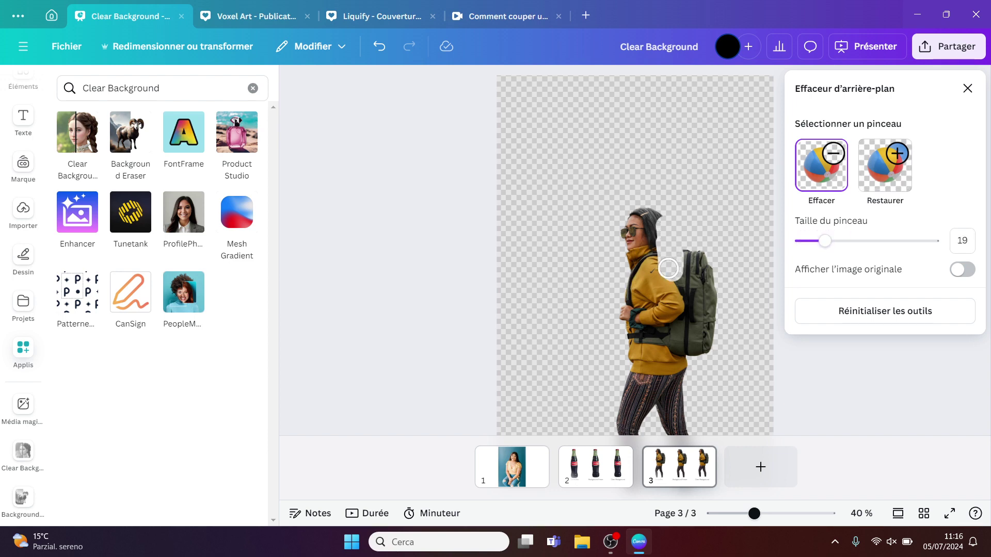
# Paint back the erased hair and backpack areas of the Canva Pro cut-out with the restore brush and leave the eraser
pyautogui.click(885, 165)
pyautogui.moveTo(679, 276)
pyautogui.mouseDown()
pyautogui.moveTo(662, 264)
pyautogui.moveTo(677, 302)
pyautogui.moveTo(666, 284)
pyautogui.moveTo(671, 251)
pyautogui.moveTo(688, 266)
pyautogui.moveTo(653, 218)
pyautogui.moveTo(688, 271)
pyautogui.mouseUp()
pyautogui.click(967, 89)
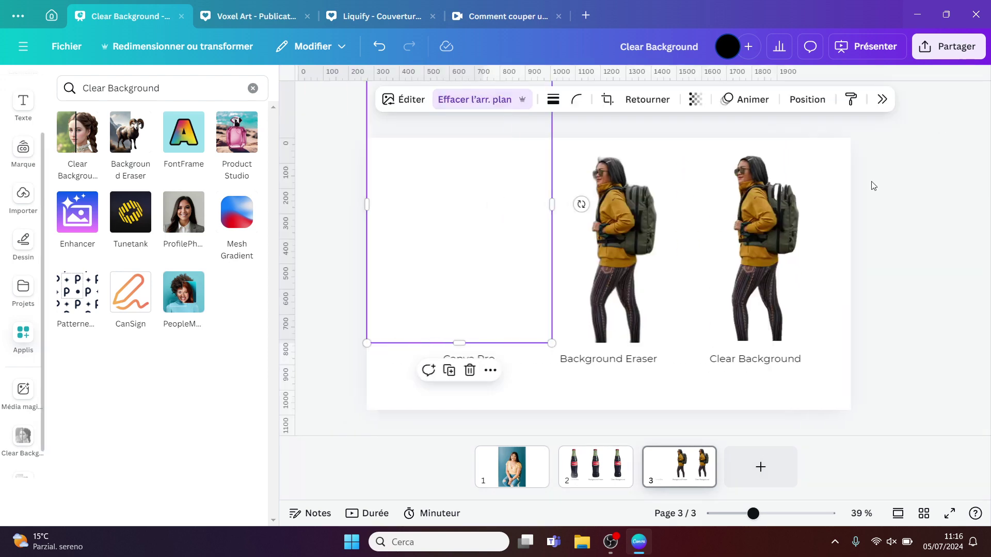
pyautogui.click(951, 206)
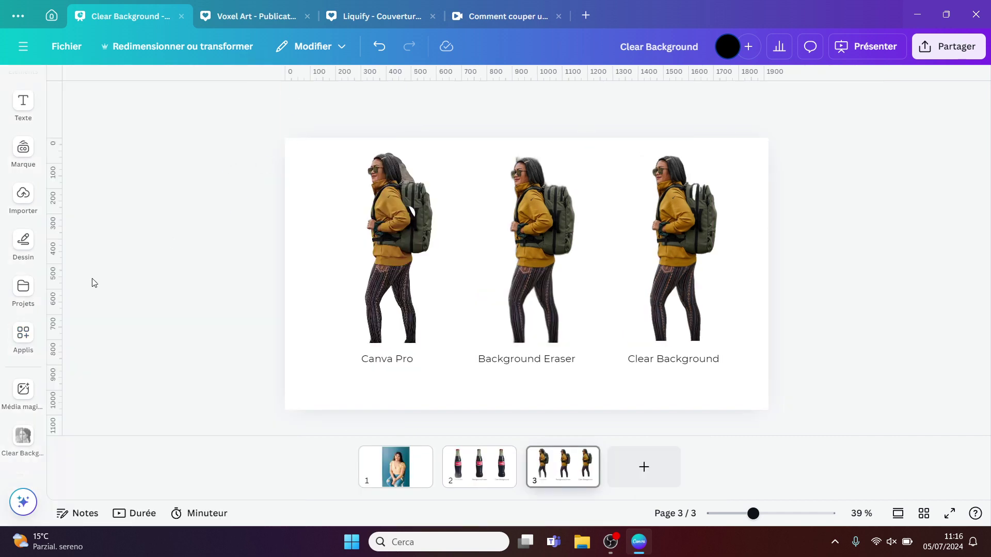
# Review the background-removal apps listed in the Clear Background app search
pyautogui.click(23, 333)
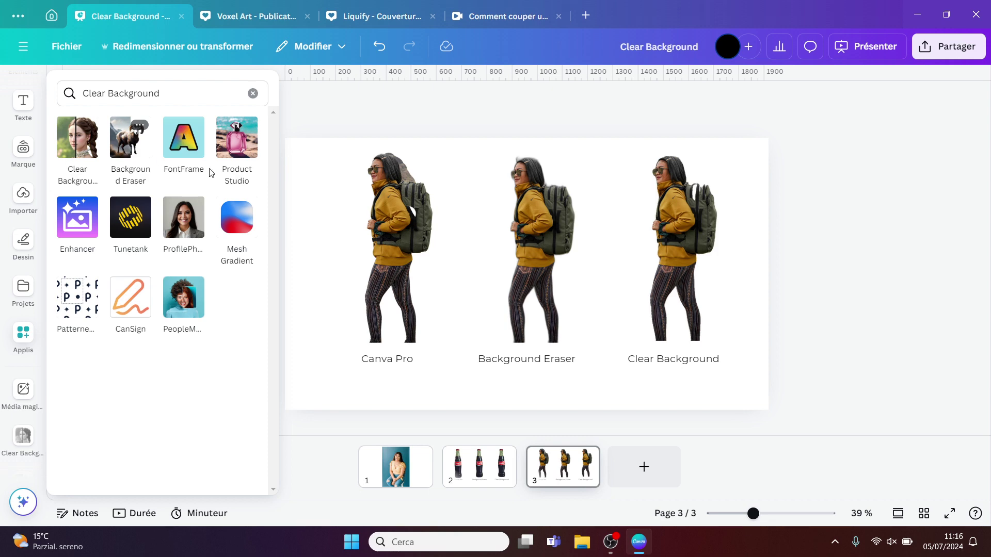
pyautogui.click(510, 240)
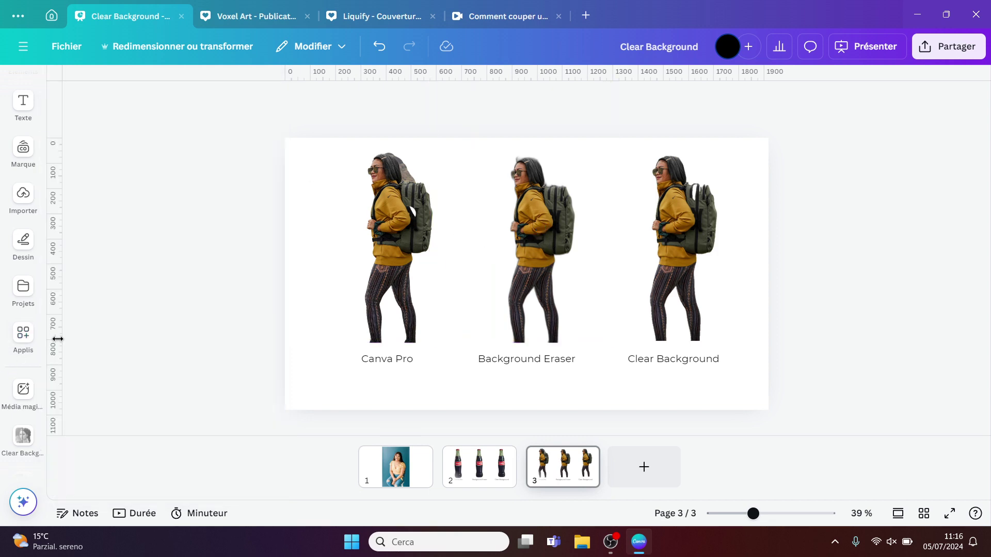
pyautogui.click(23, 335)
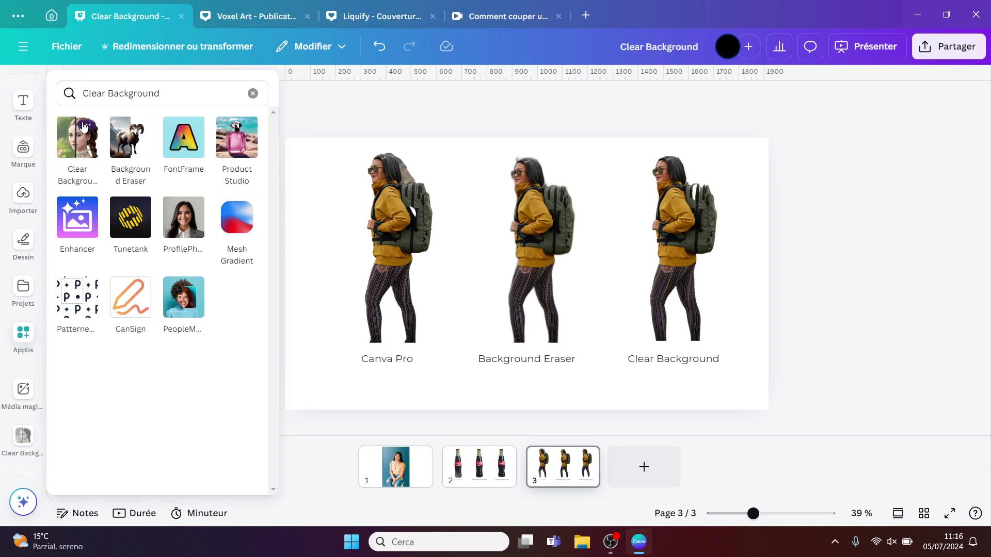